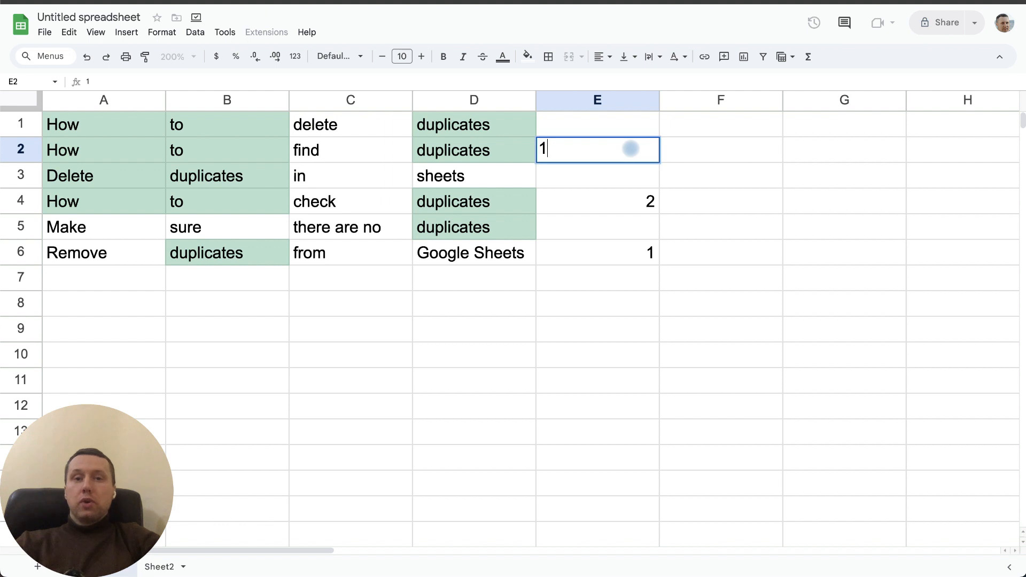
Enter the value 1 in cell E2.
key("Return")
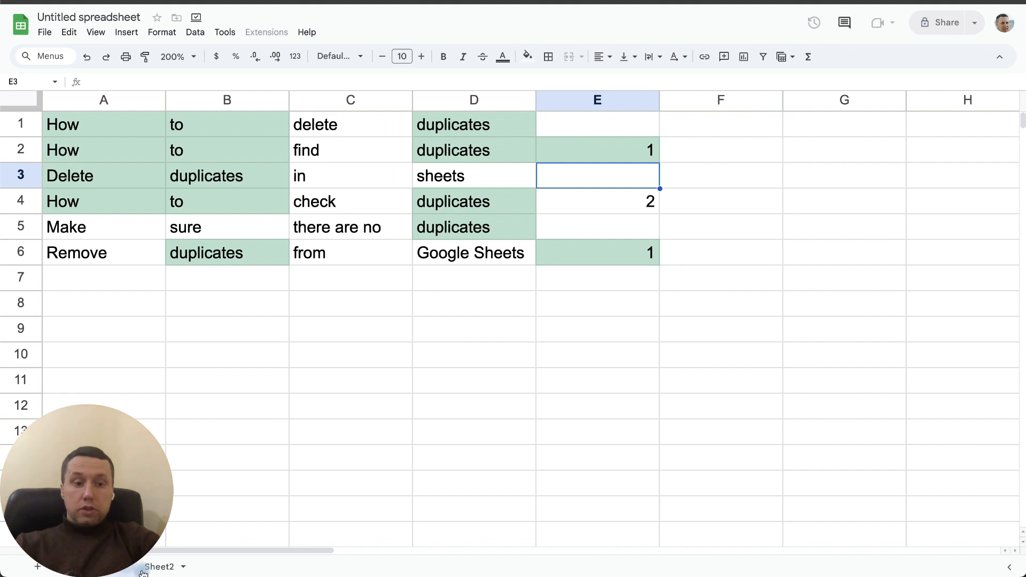
On Sheet2, start a new conditional formatting rule and apply it to the range A:E.
left_click(159, 567)
left_click(163, 33)
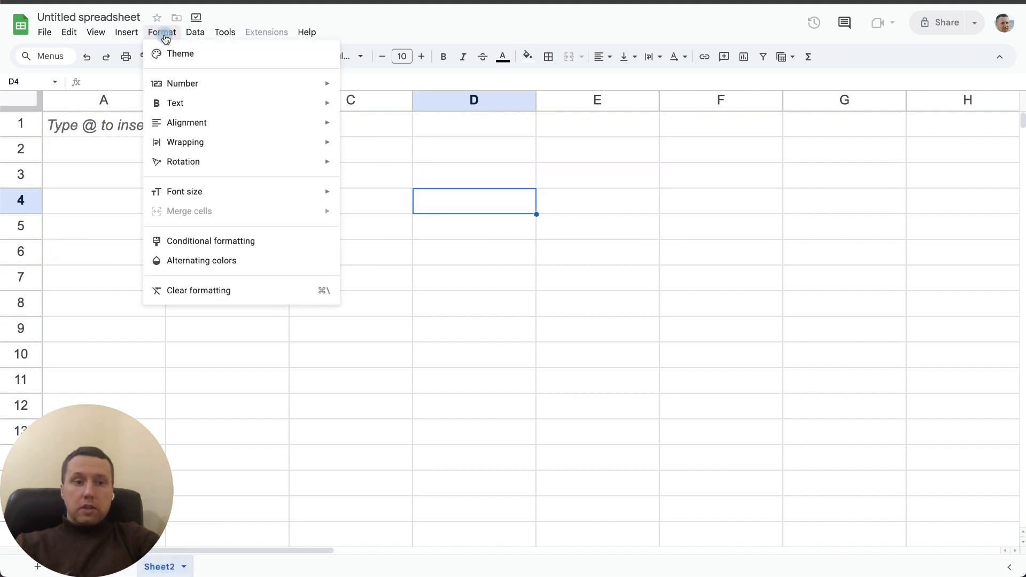
left_click(238, 243)
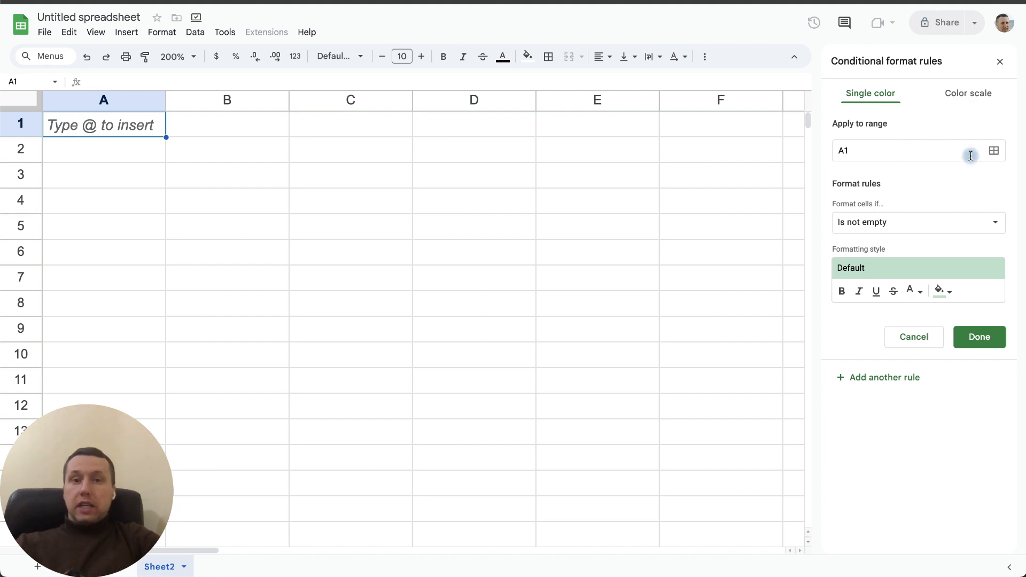
left_click(900, 149)
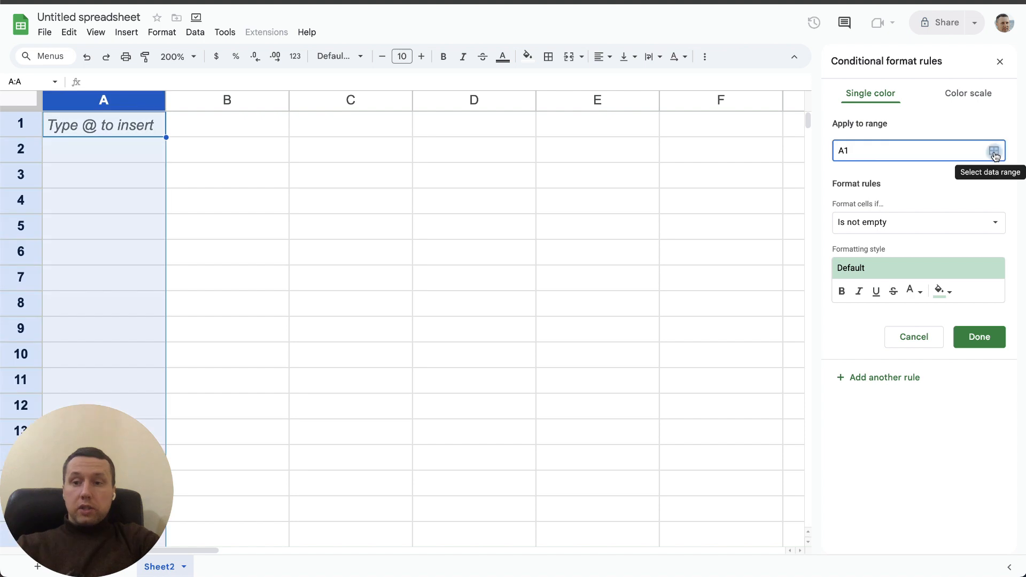
left_click(994, 150)
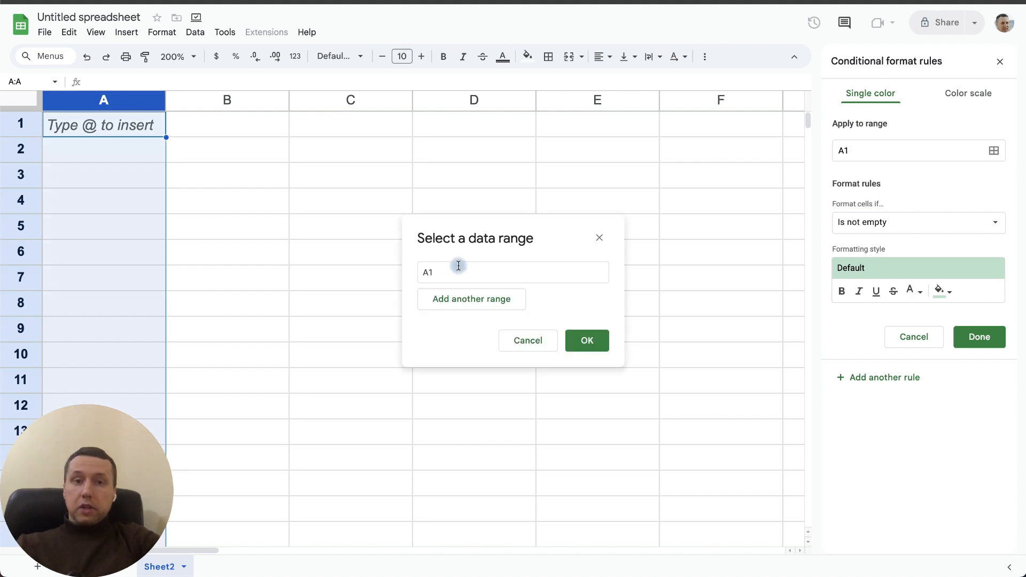
left_click(433, 272)
key("BackSpace")
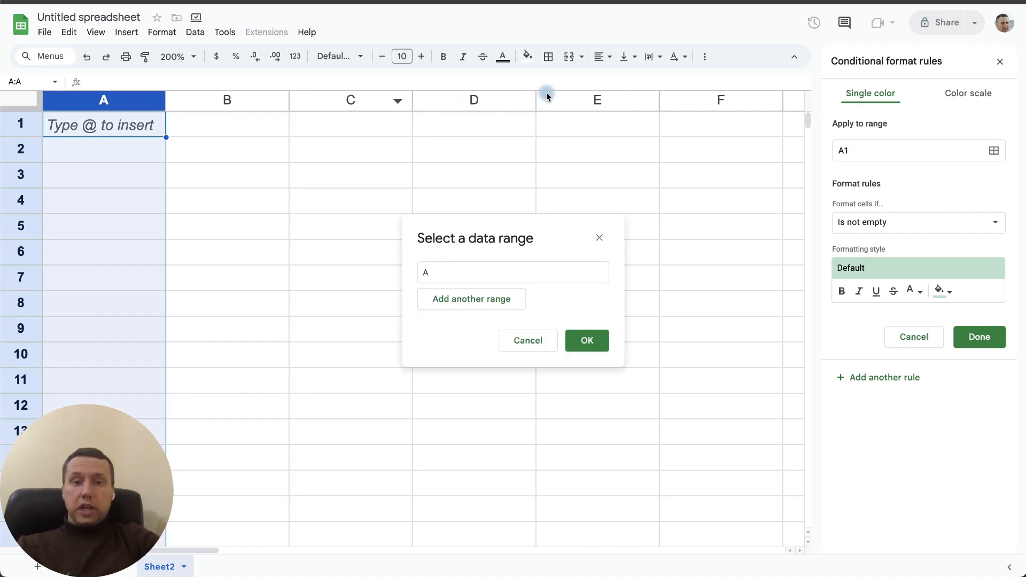
left_click(587, 100, "shift")
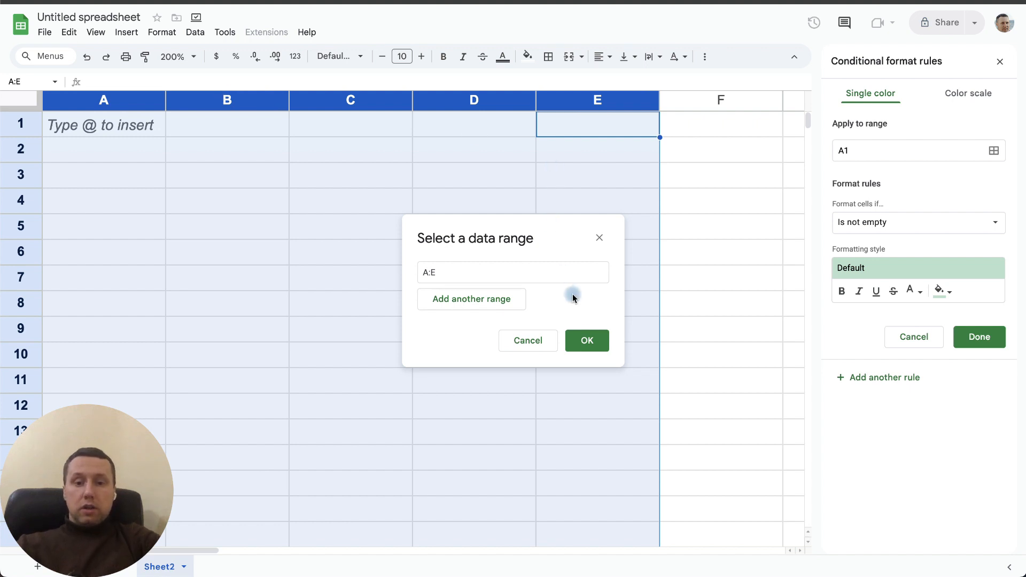
left_click(586, 340)
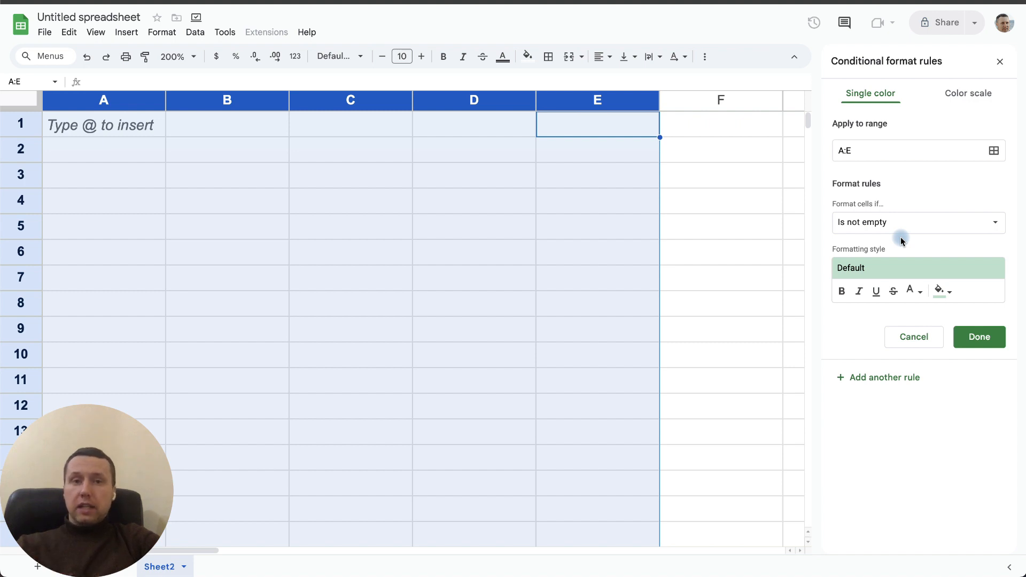
Base the rule on the custom formula countif(A:E, A1)>1 and save it with the default formatting style.
left_click(926, 226)
scroll(888, 380, "down", 1)
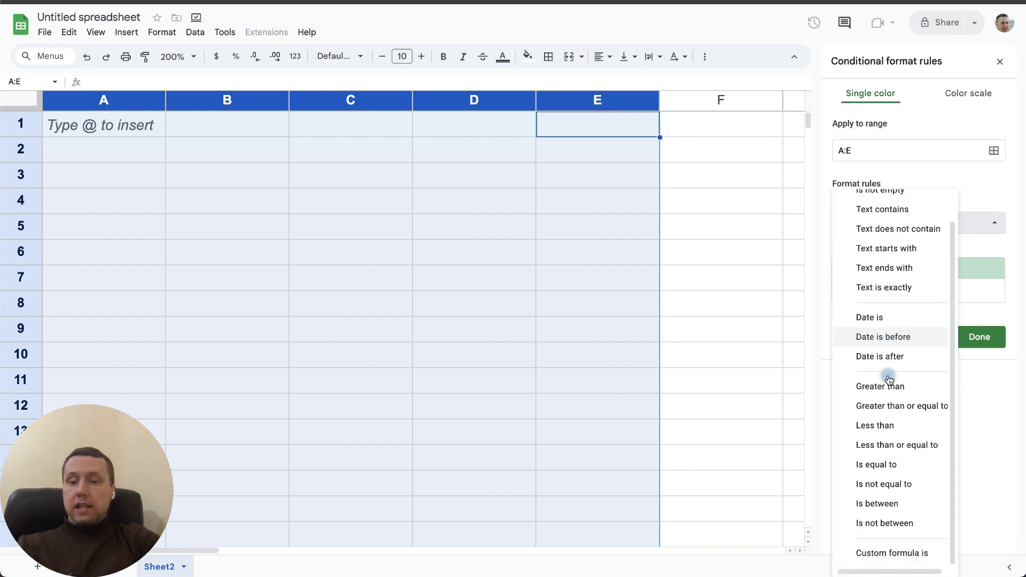
left_click(893, 553)
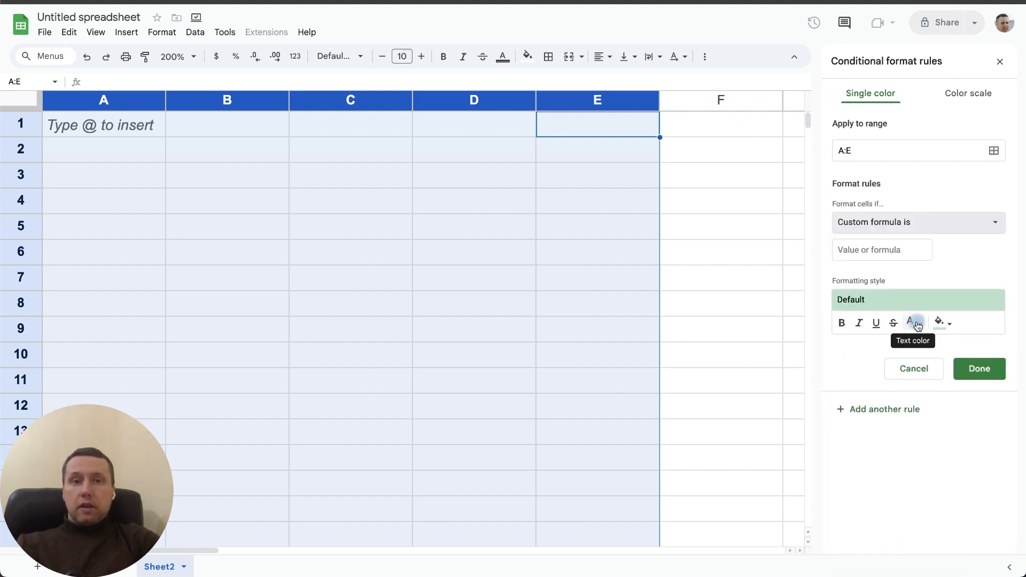
left_click(887, 251)
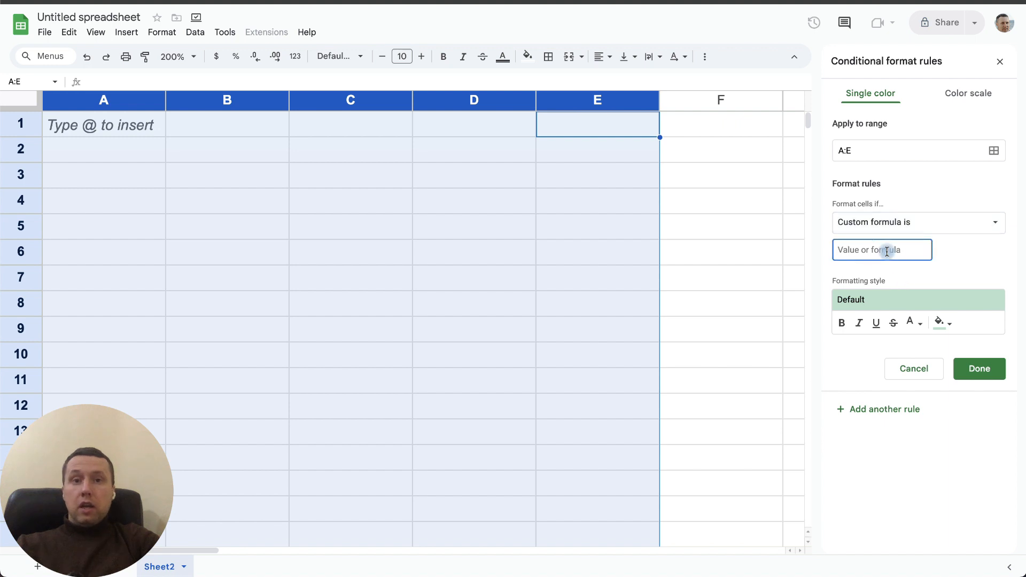
type("count")
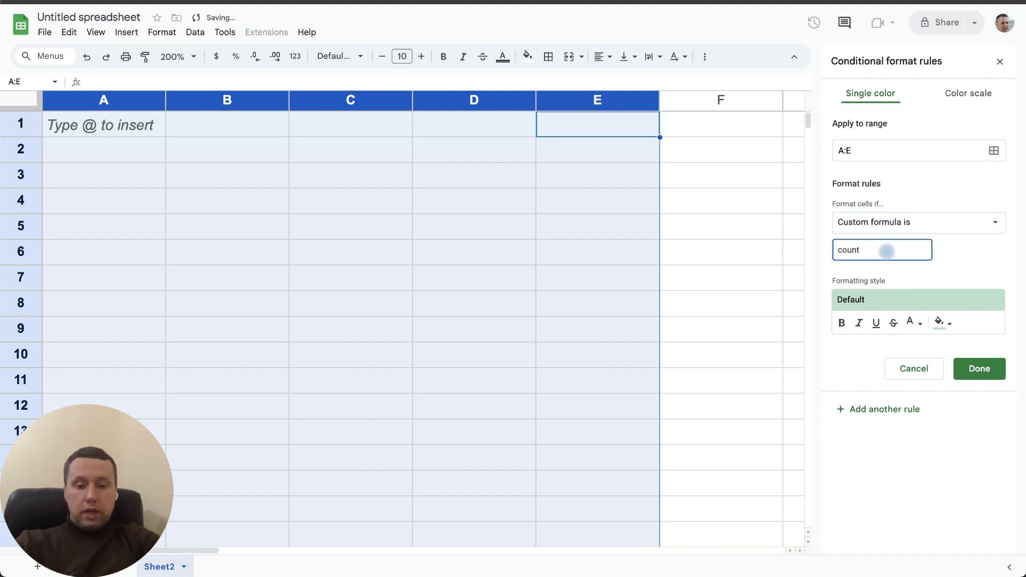
type("if()")
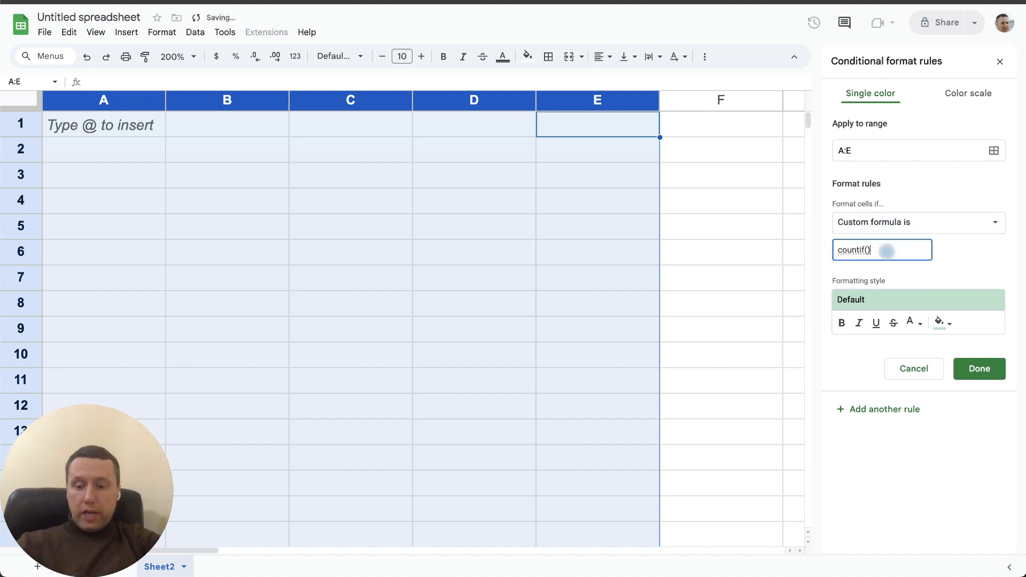
type("A:E,")
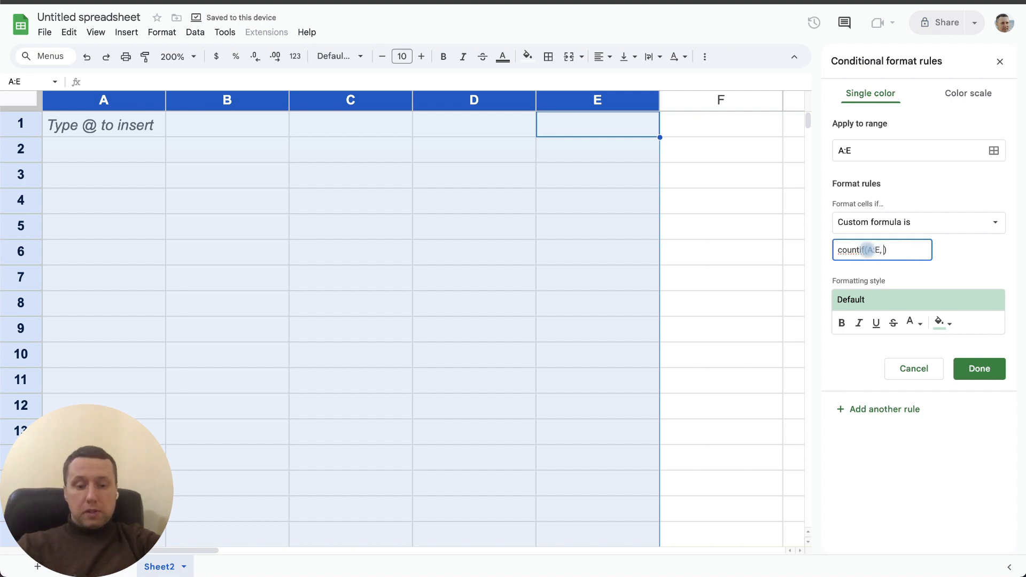
type(" A1")
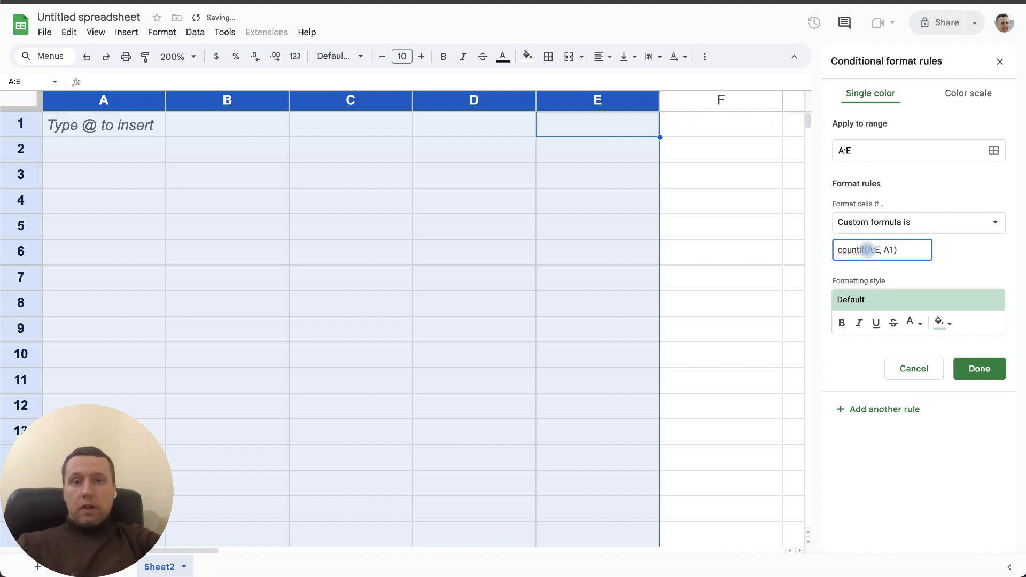
left_click(914, 250)
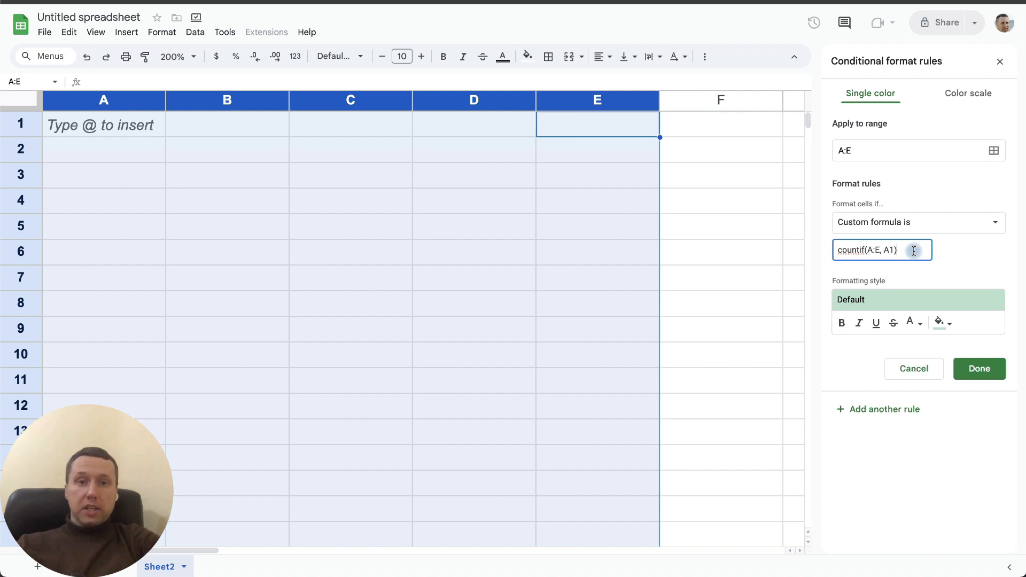
type(">1")
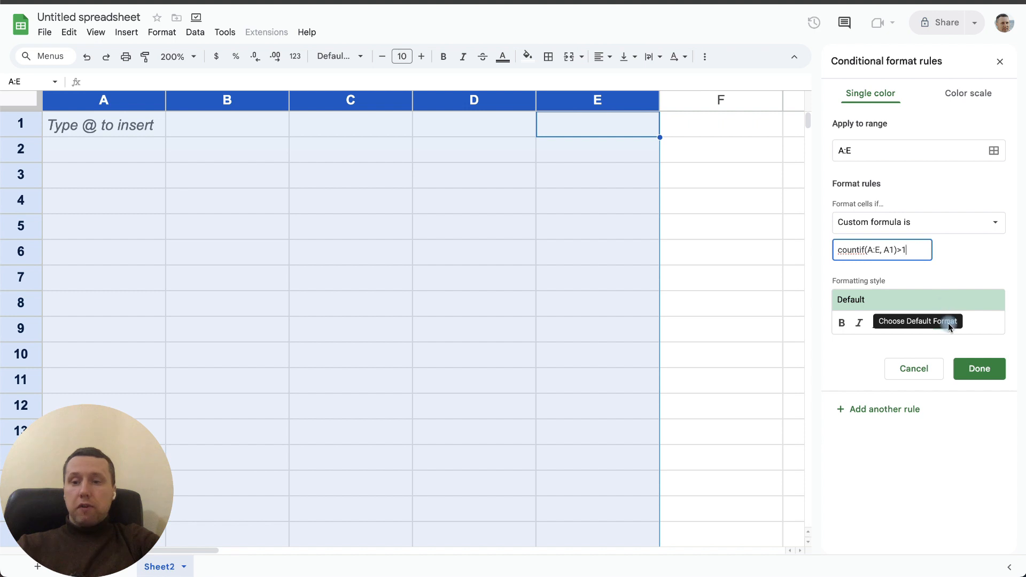
left_click(975, 371)
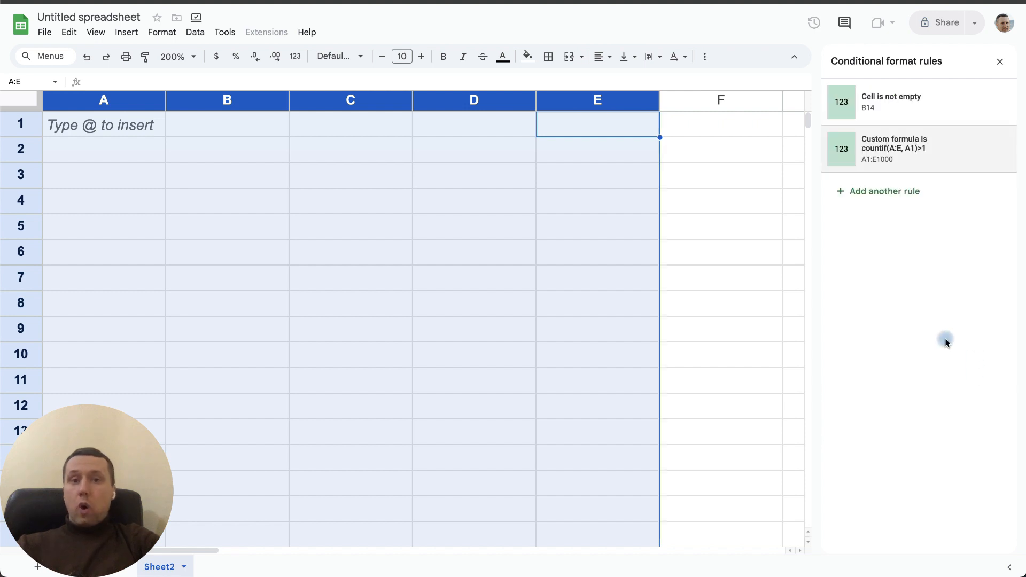
Enter 42 in cells B1 and B3 to test the duplicate highlighting.
left_click(201, 126)
type("42")
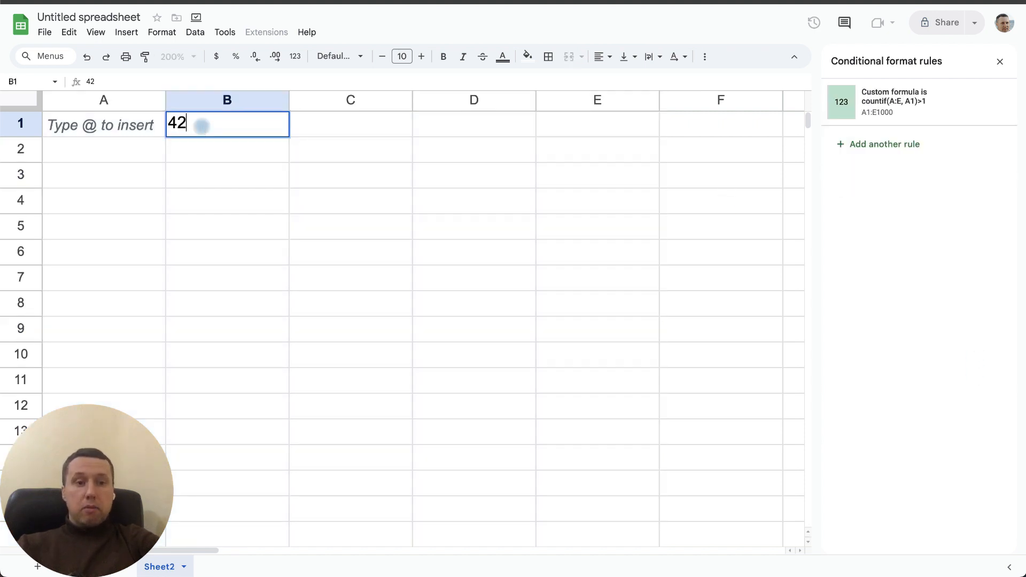
left_click(212, 181)
type("42")
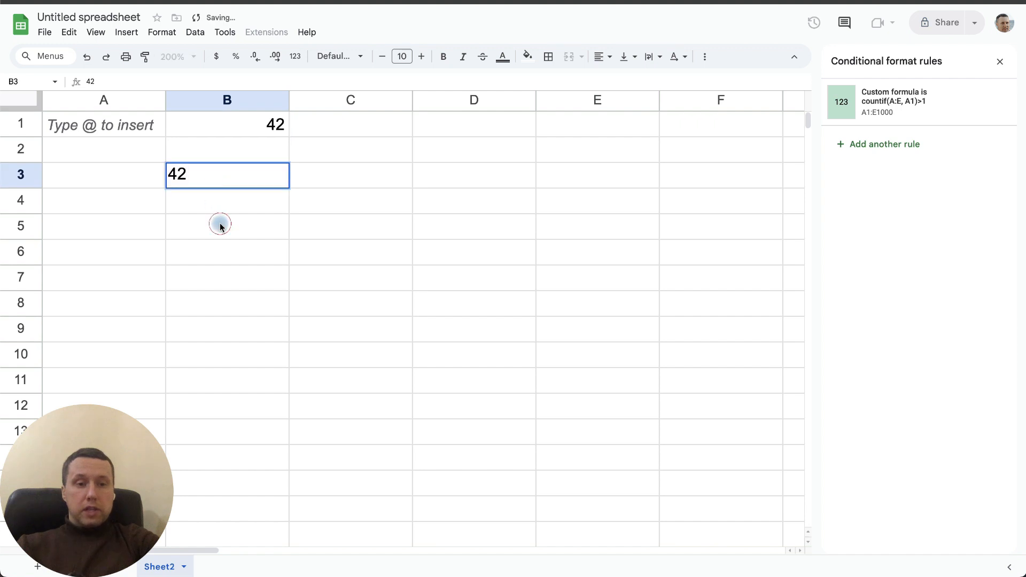
left_click(143, 100)
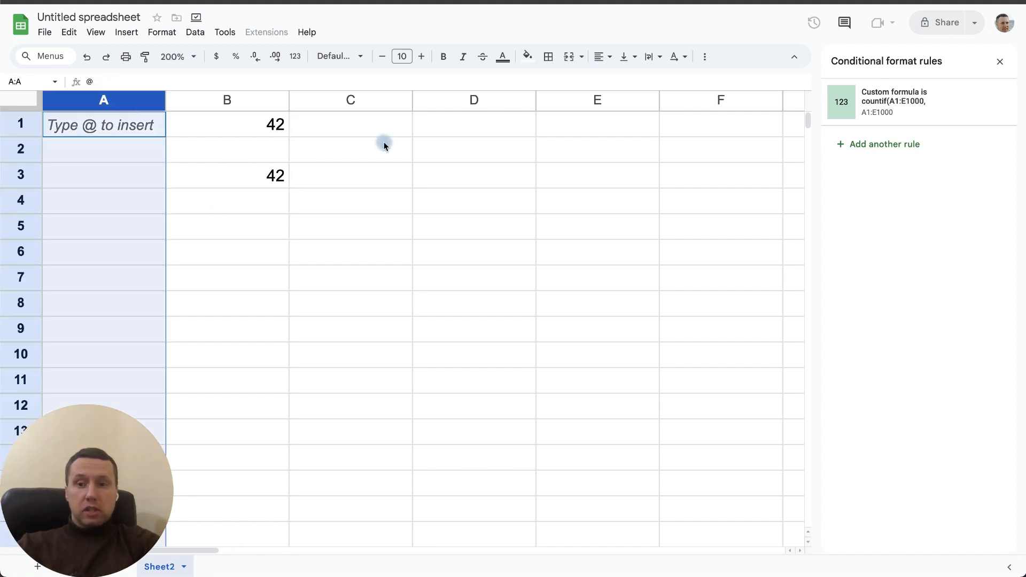
Edit the conditional formatting rule so that its custom formula reads =countif(A:E, A1)>1.
left_click(910, 96)
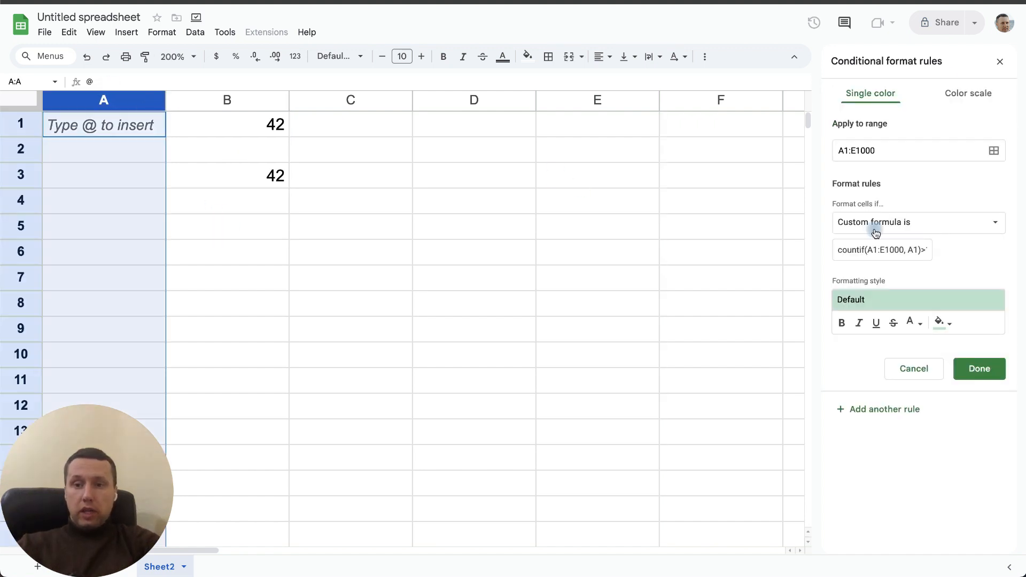
left_click(837, 251)
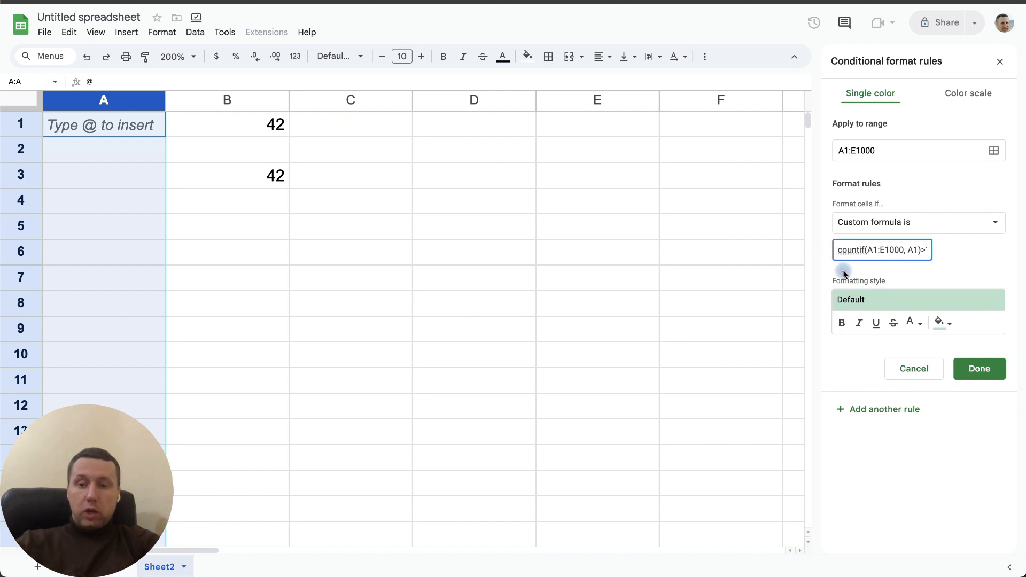
left_click(842, 270)
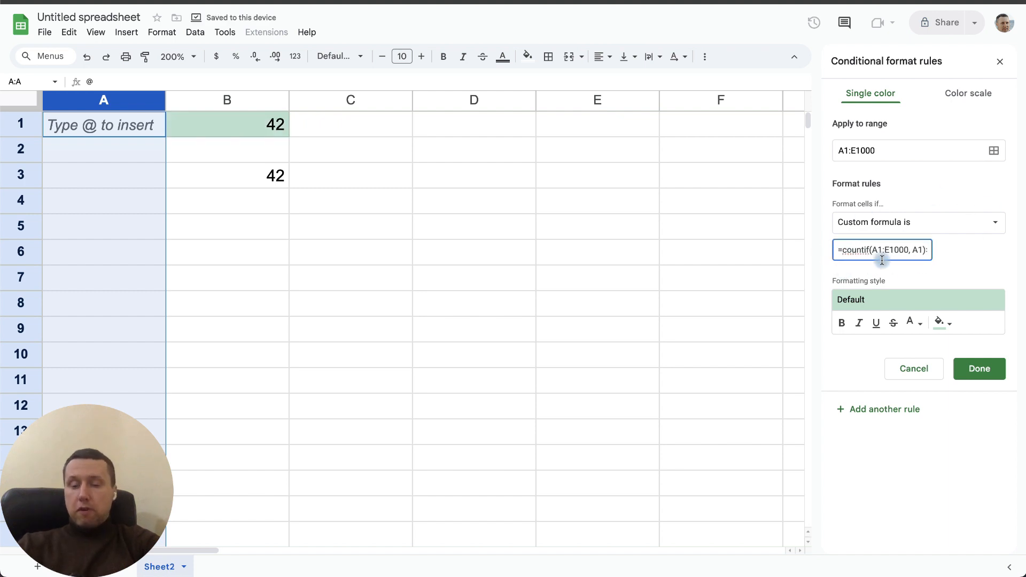
left_click(986, 131)
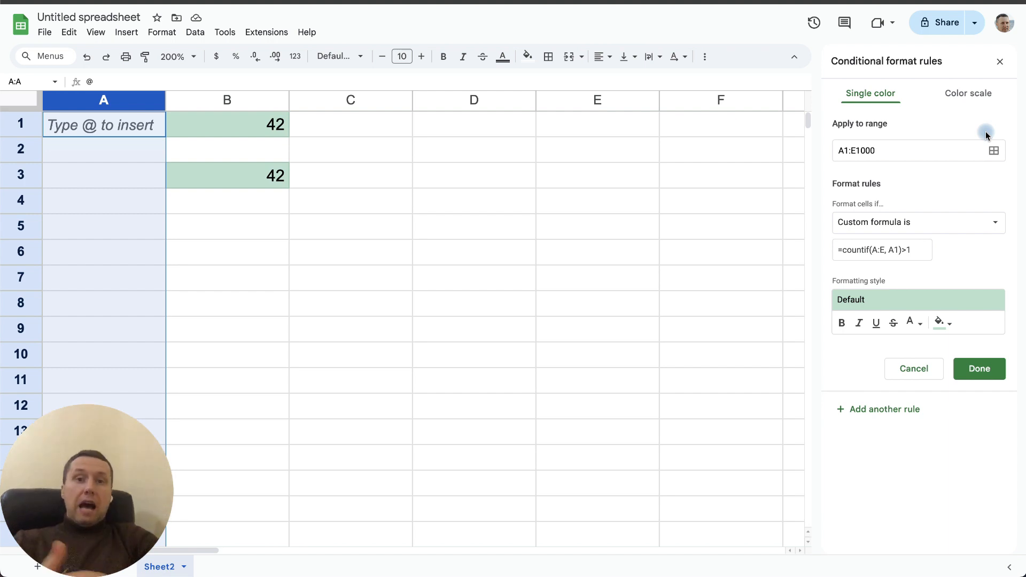
Clear the value in cell B1 of Sheet2.
left_click(265, 130)
key("Delete")
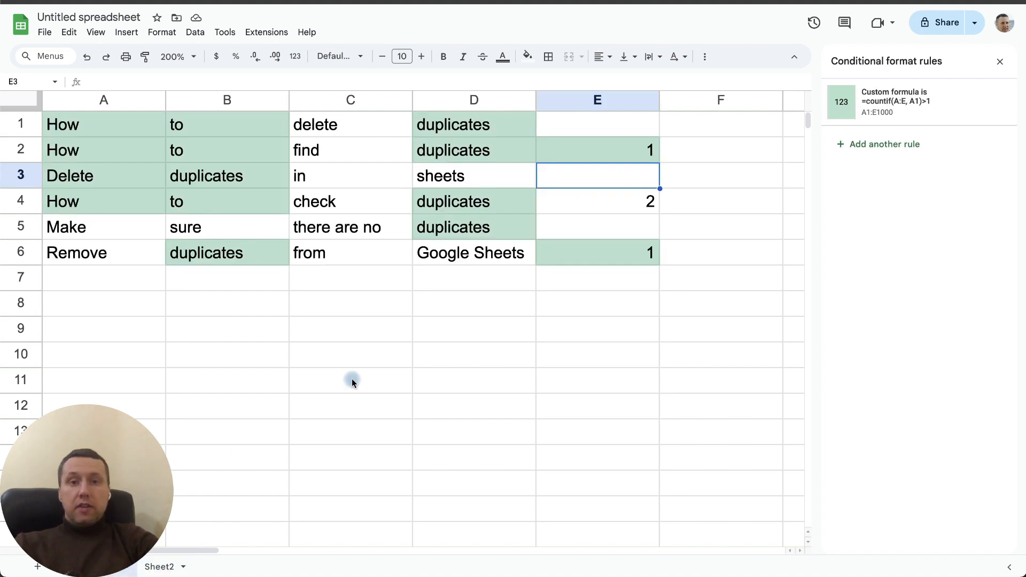
Try to remove duplicates on the first sheet with only the empty cell D11 selected.
left_click(194, 33)
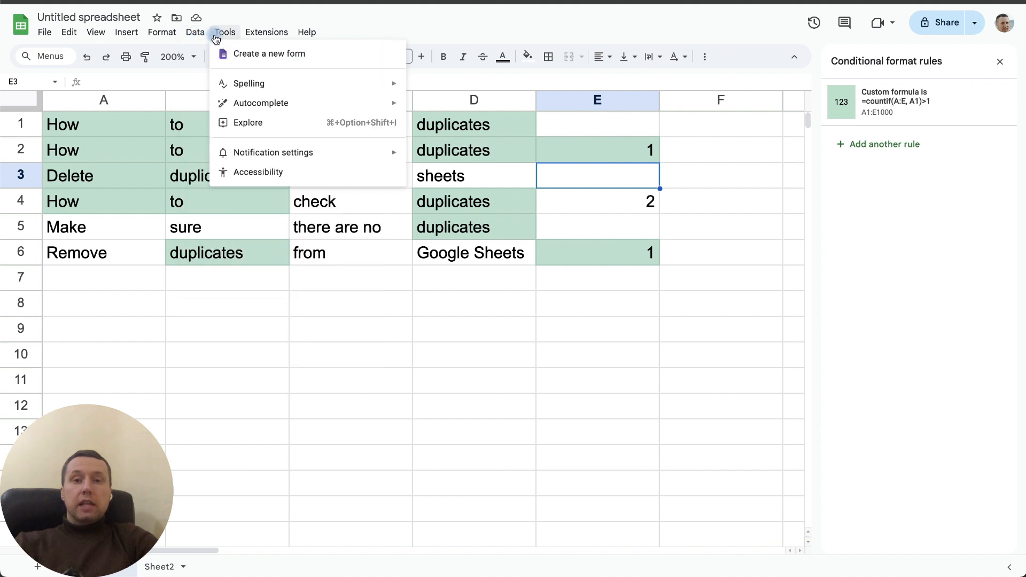
mouse_move(269, 304)
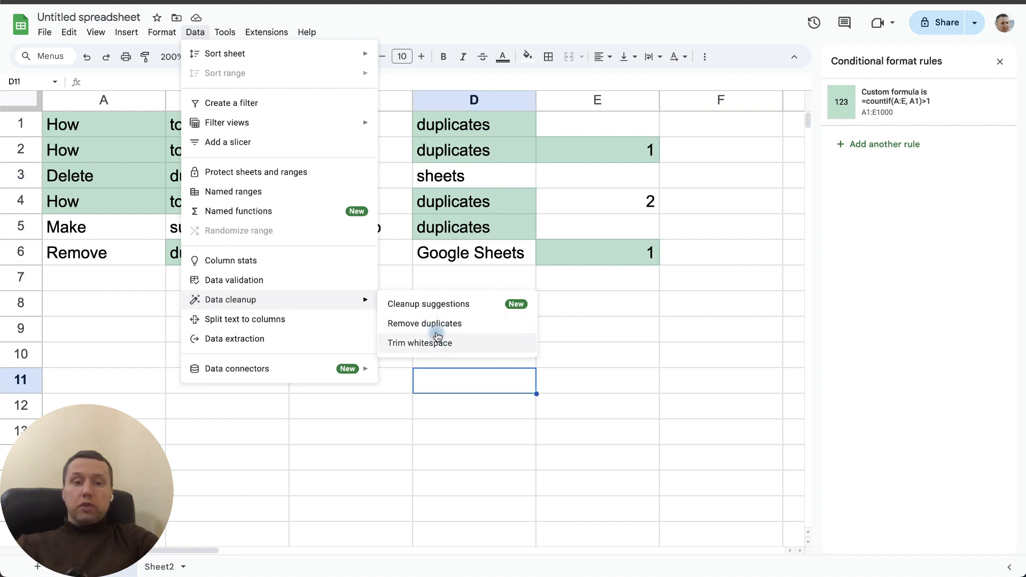
left_click(441, 324)
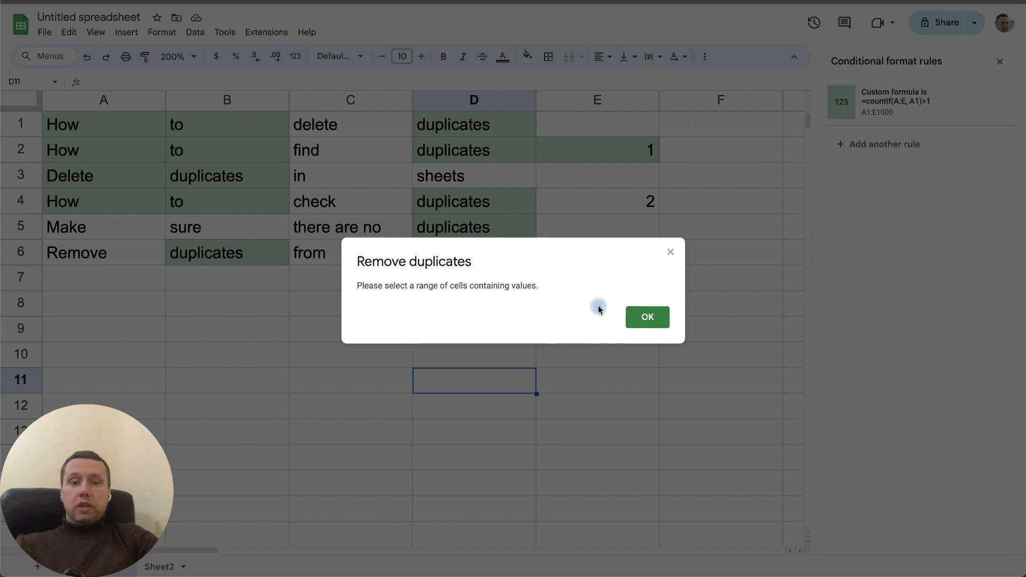
left_click(647, 317)
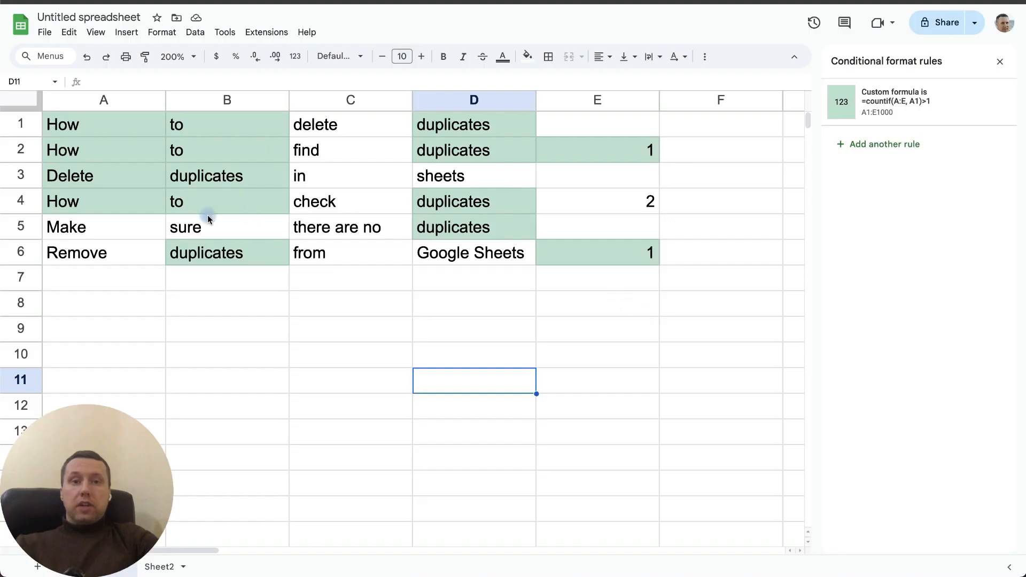
Remove duplicate rows from columns A to E, analyzing all five columns and treating the data as having no header row.
left_click_drag(98, 101, 602, 102)
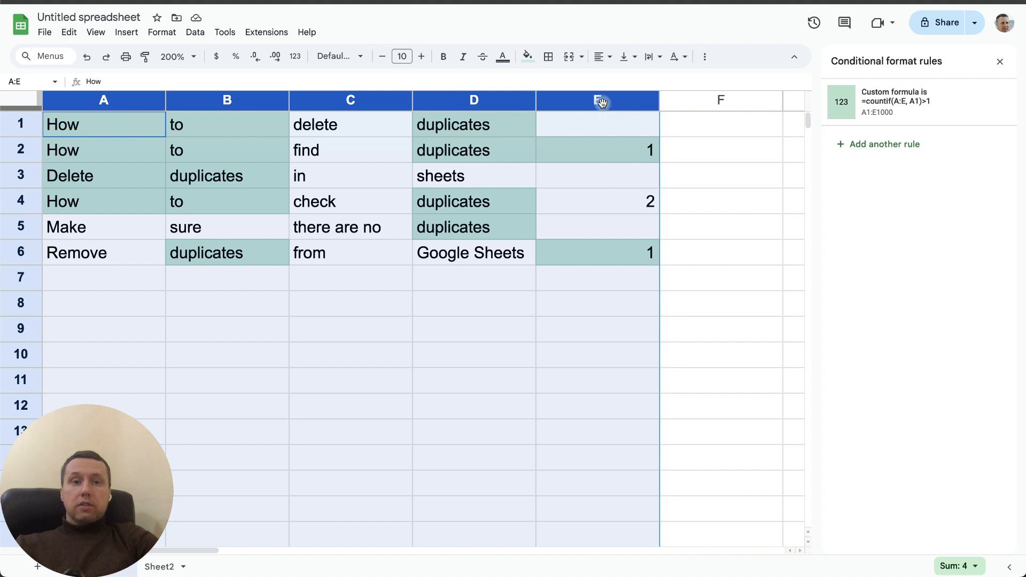
left_click(195, 32)
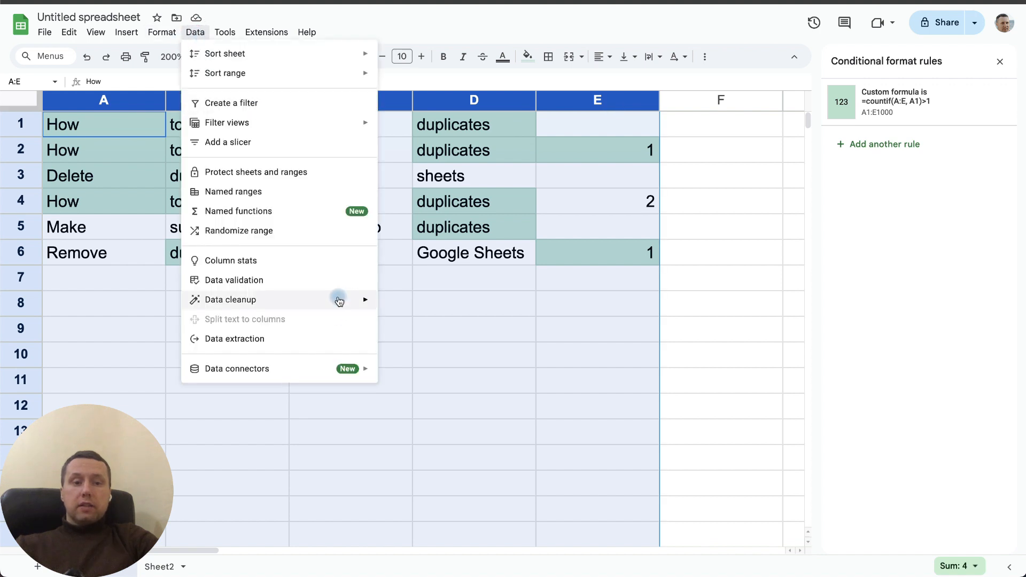
mouse_move(339, 299)
left_click(442, 323)
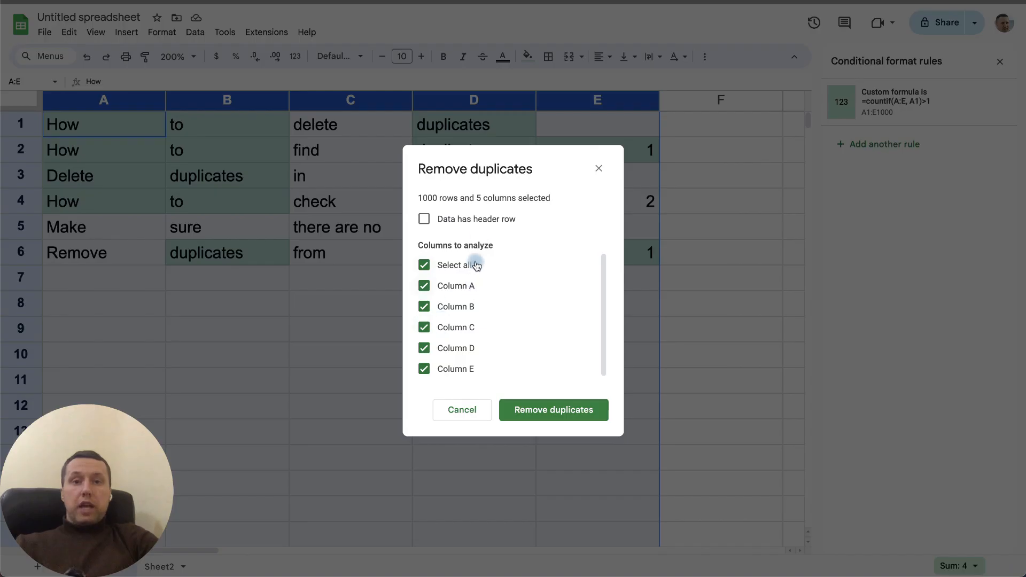
left_click(424, 219)
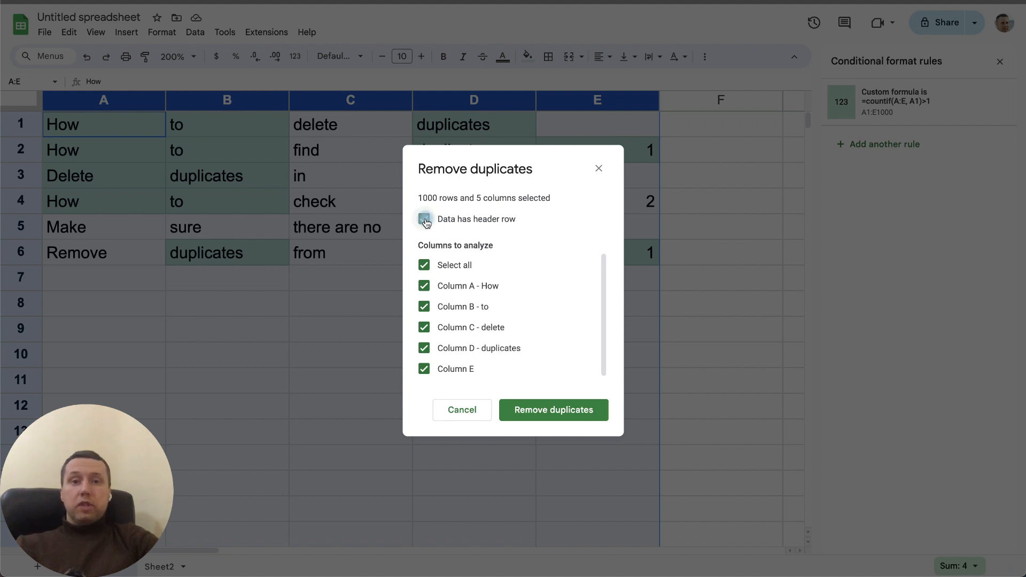
left_click(425, 220)
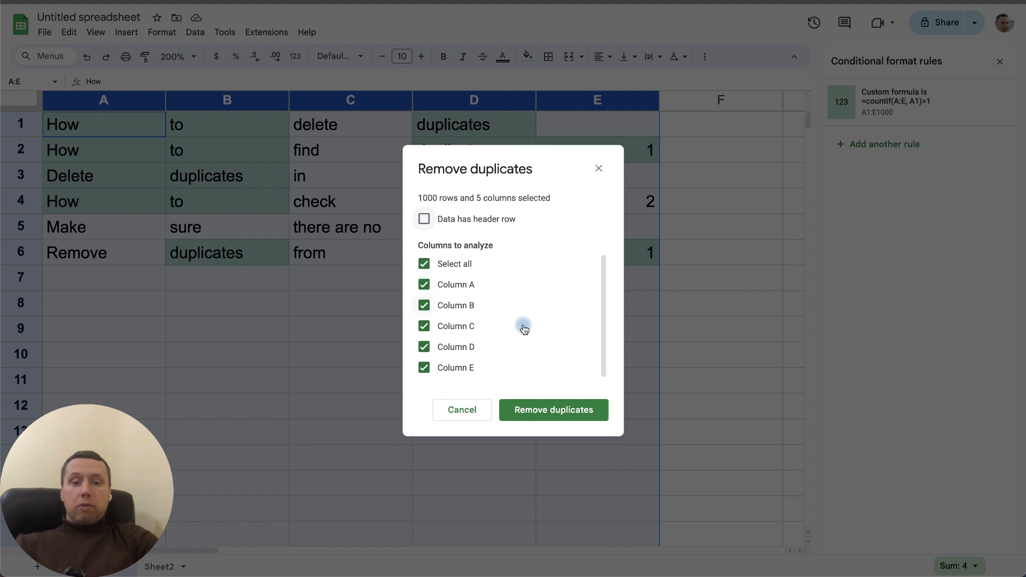
left_click(550, 409)
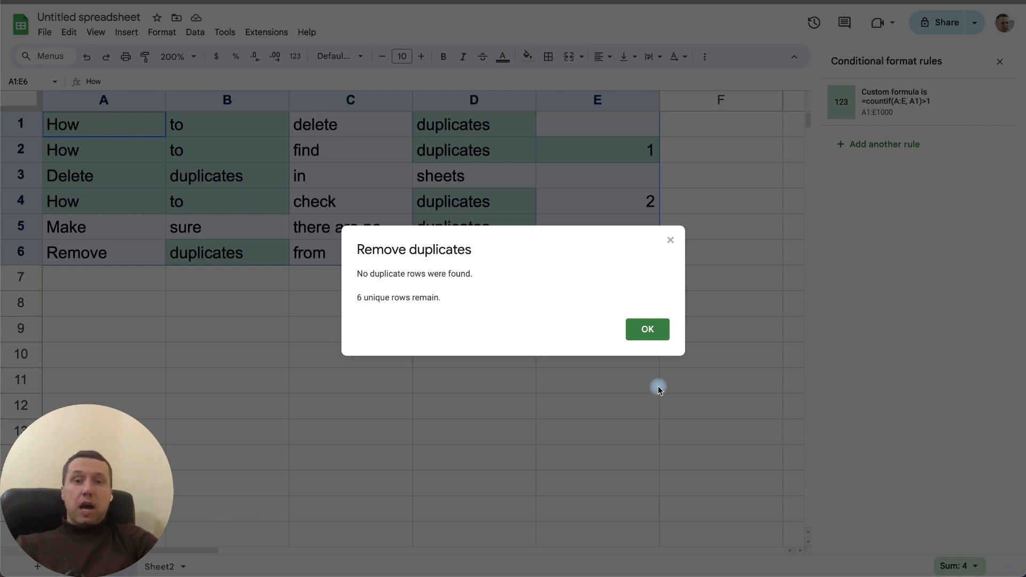
left_click(653, 330)
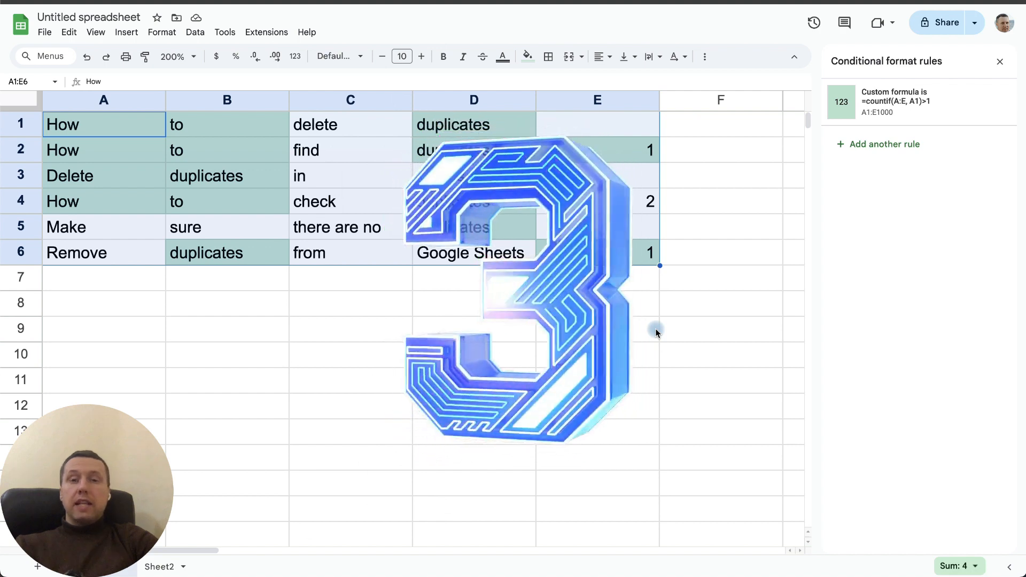
Remove the duplicate values from column A alone, without expanding the range to A:E.
left_click(114, 101)
left_click(195, 32)
mouse_move(229, 297)
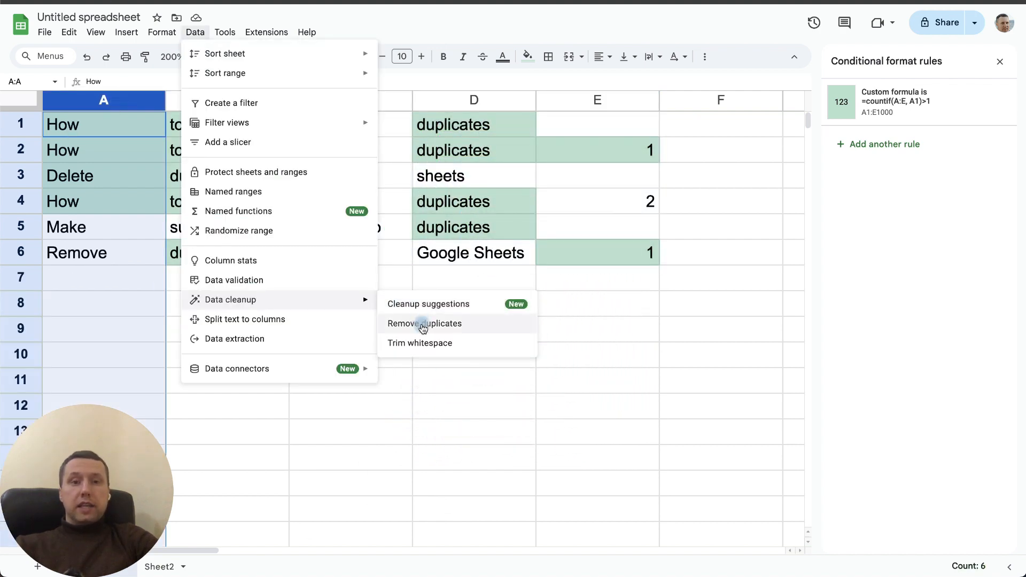
left_click(420, 322)
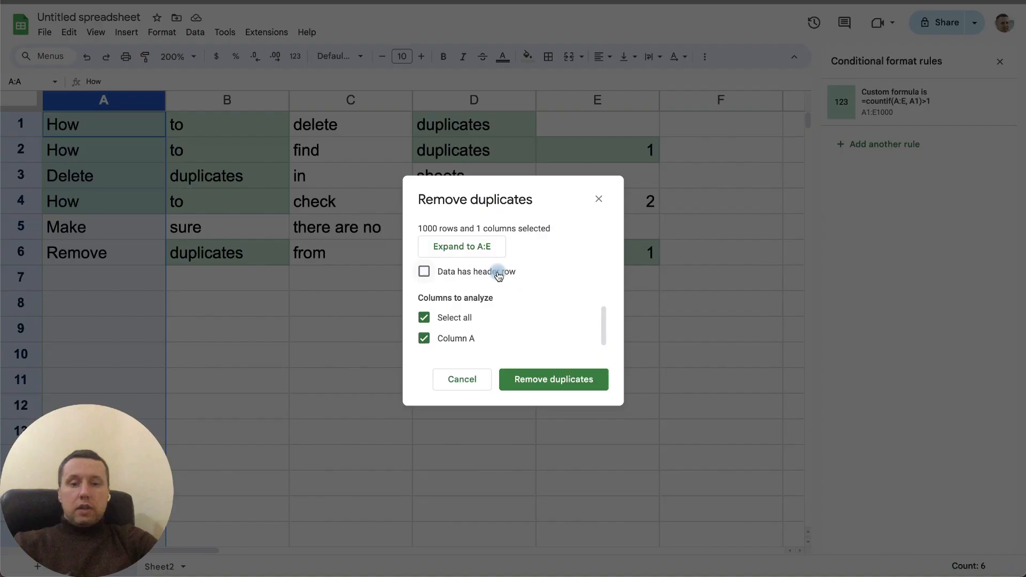
left_click(562, 382)
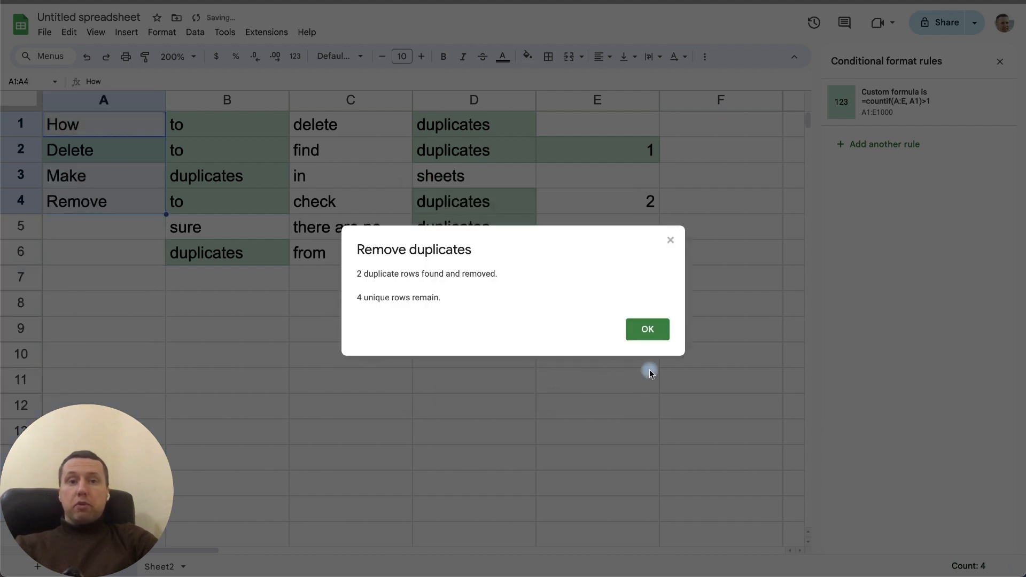
left_click(649, 330)
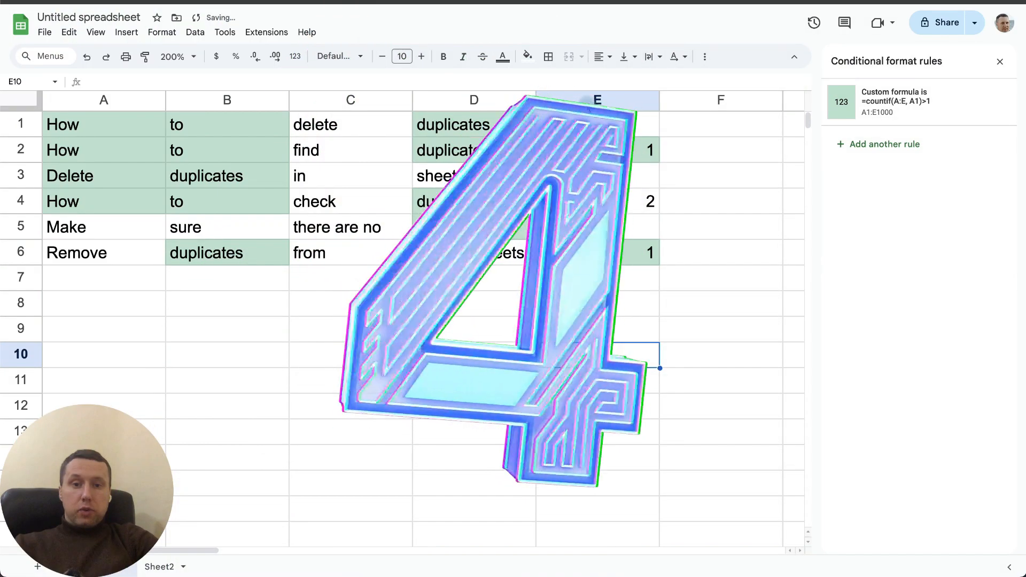
Remove duplicate rows from columns A to E, analyzing only columns A and B for matches.
left_click_drag(589, 106, 122, 110)
left_click(197, 32)
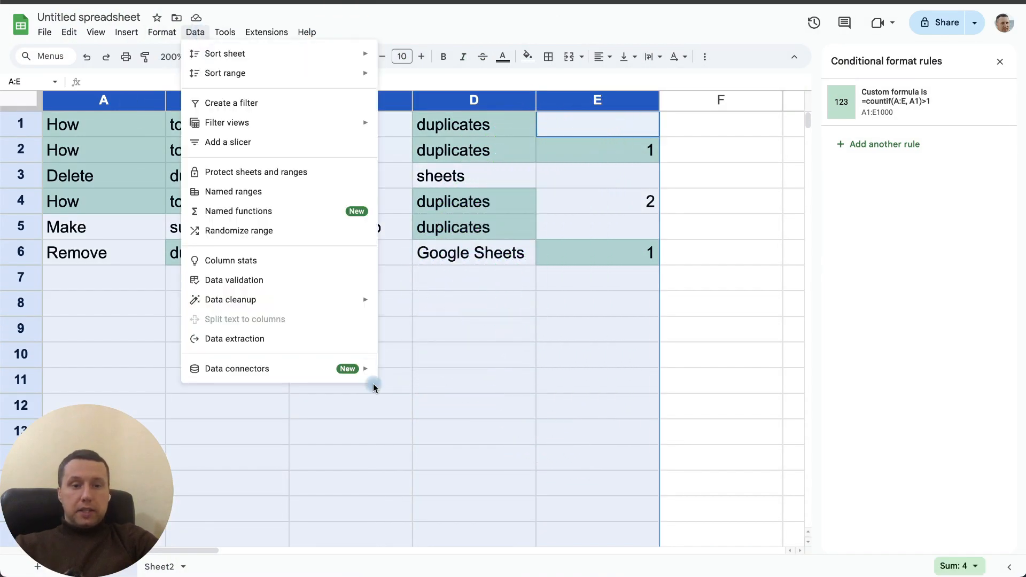
mouse_move(339, 299)
left_click(451, 324)
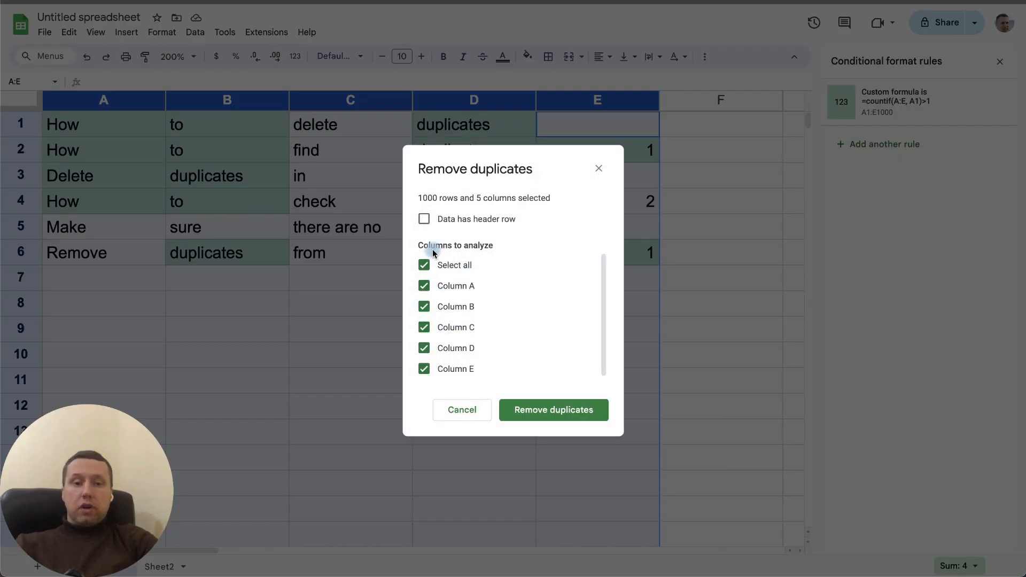
left_click(423, 265)
left_click(425, 286)
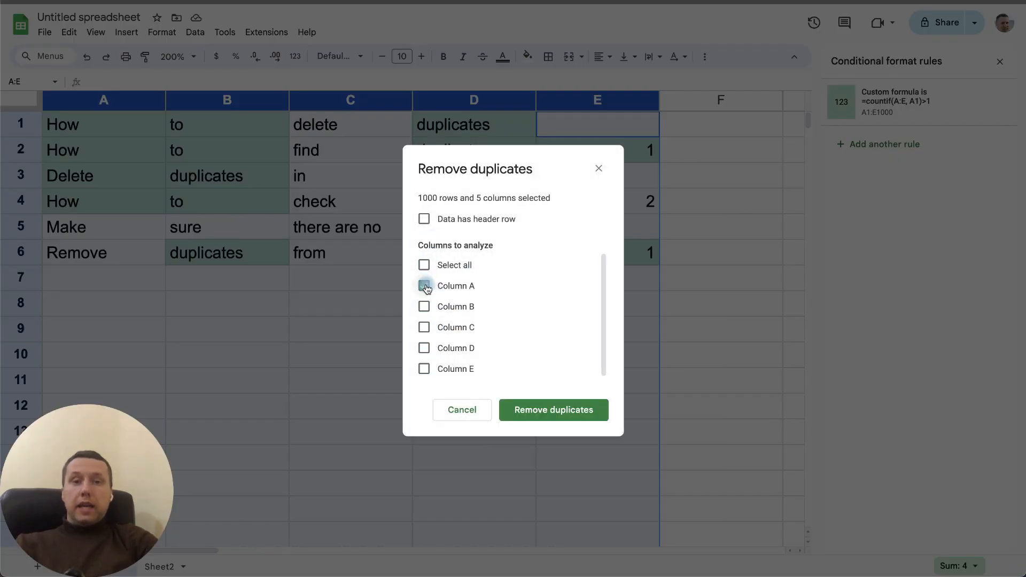
left_click(425, 306)
left_click(538, 411)
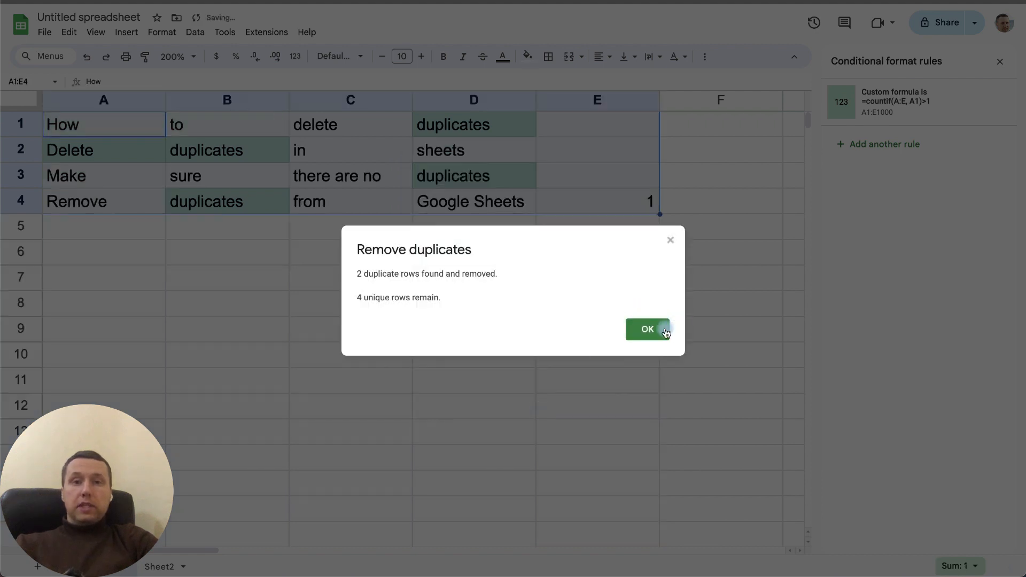
left_click(666, 331)
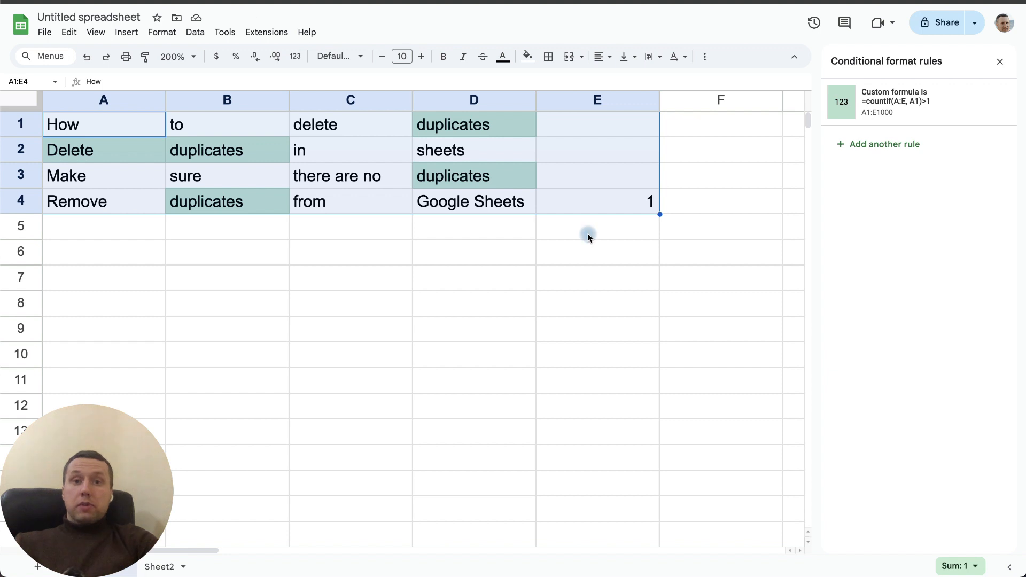